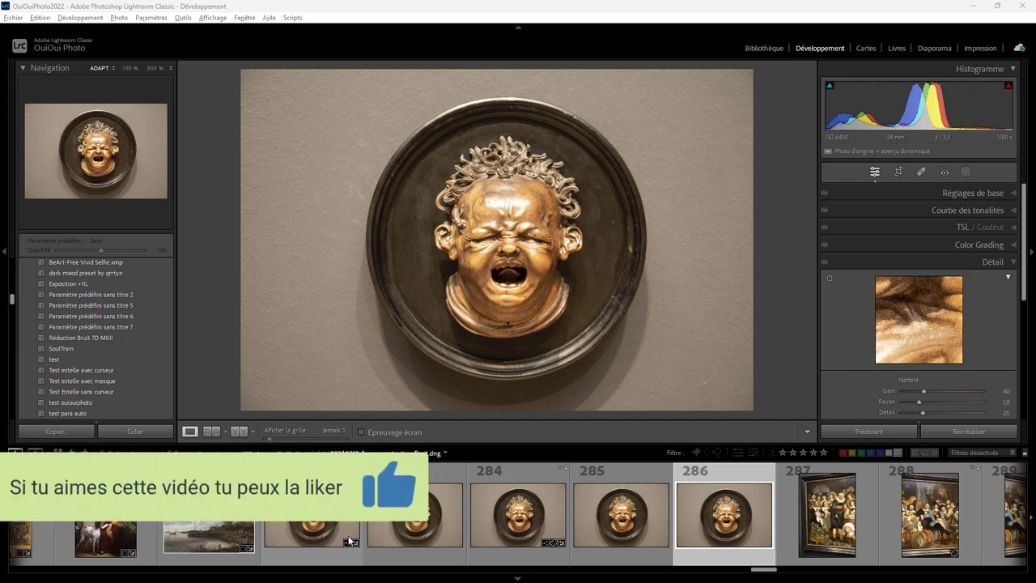
- Select photo 284, the bronze medallion DNG, from the Develop filmstrip
left_click(507, 517)
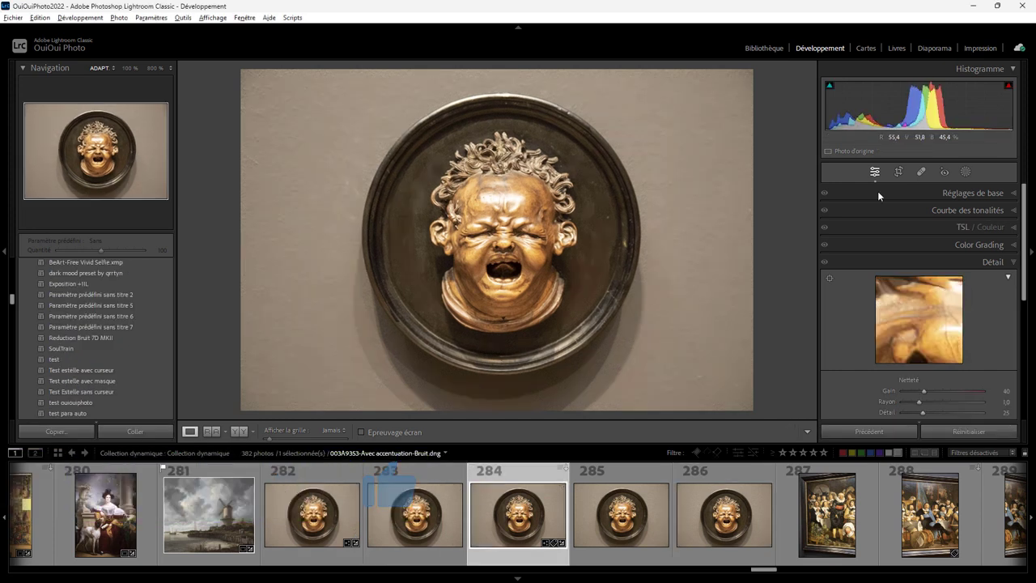
- Switch to the Library module and scroll the right panel down to the keyword panels
left_click(770, 46)
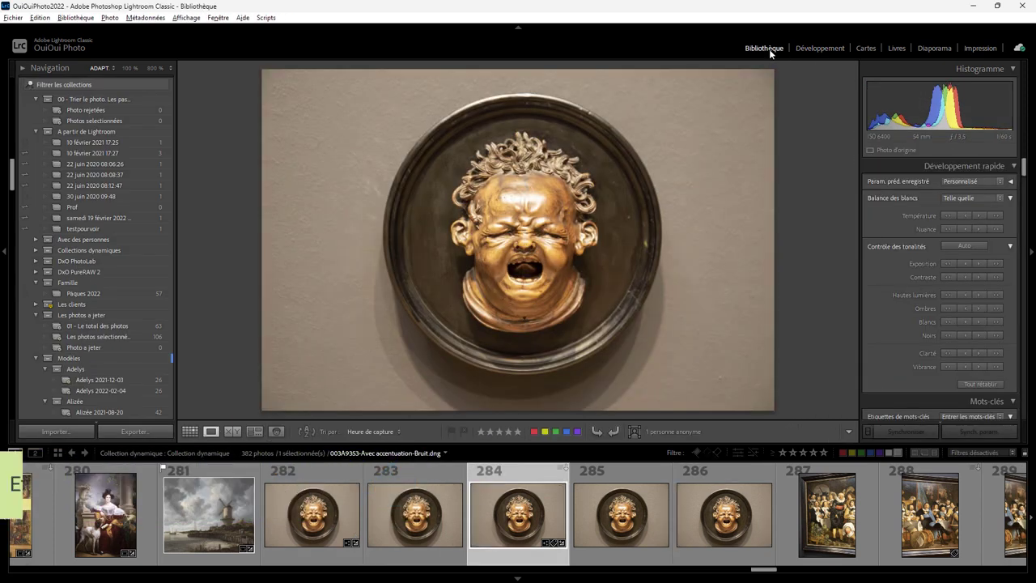
scroll(1025, 177, "down", 3)
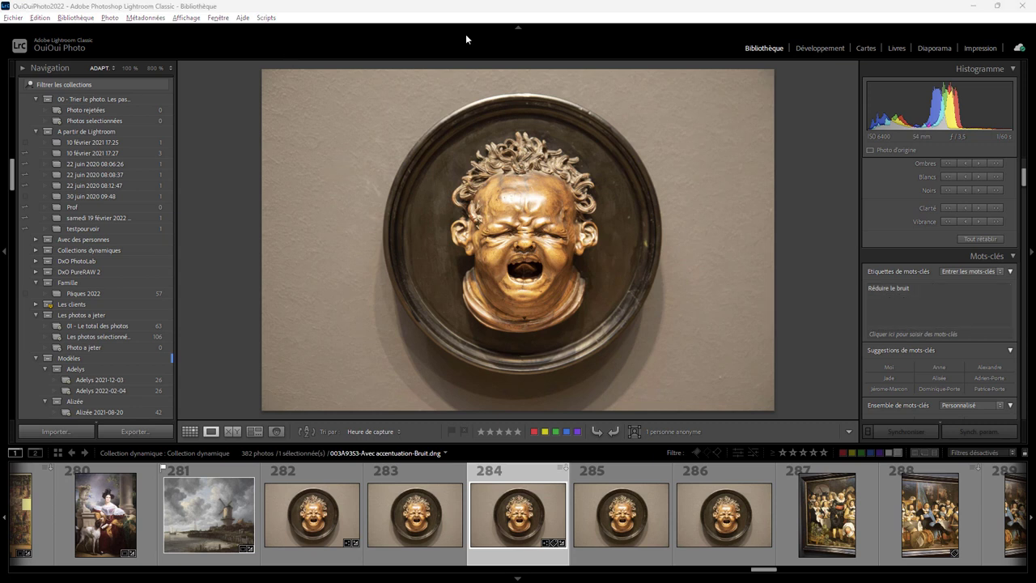
left_click(41, 18)
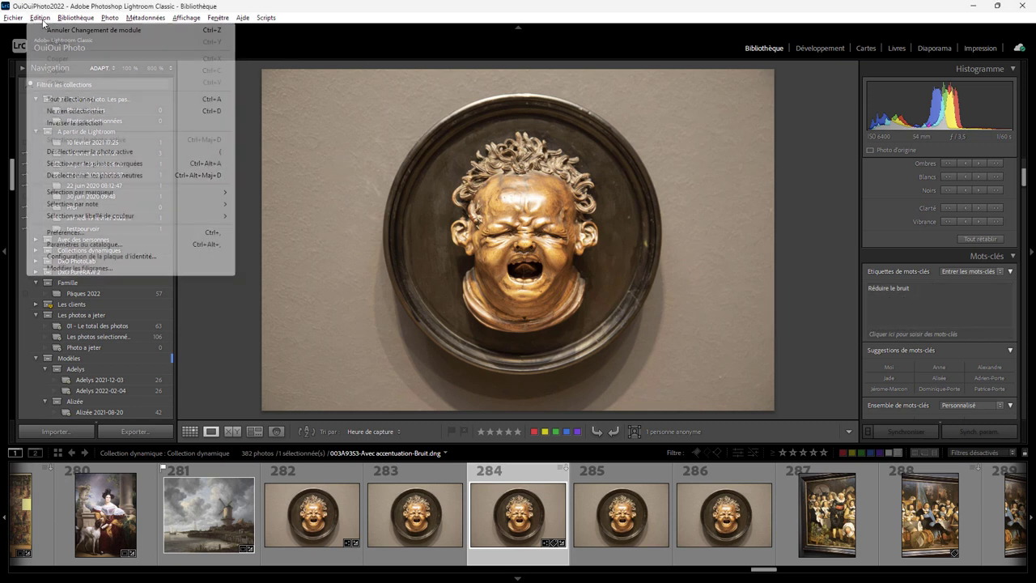
left_click(89, 234)
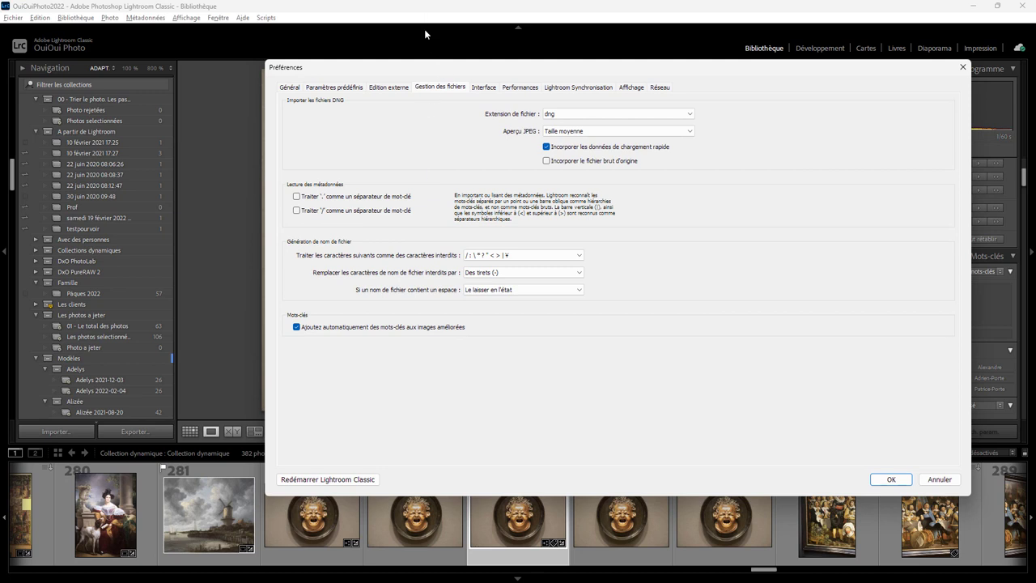
left_click(594, 47)
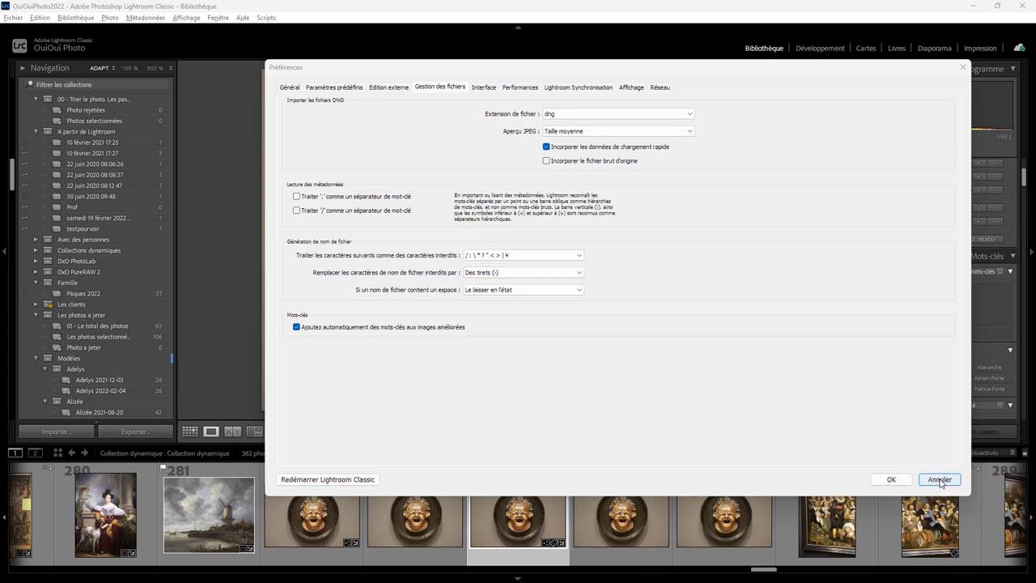
left_click(941, 482)
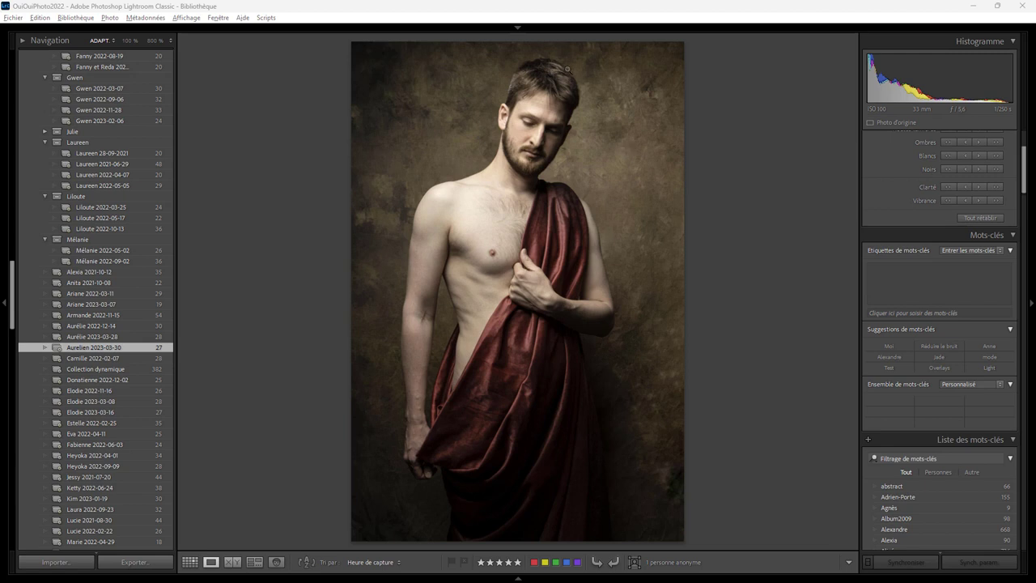
- Restore the module bar and filmstrip, then open _PIA8636-Modifier.tif in Develop
left_click(517, 26)
left_click(825, 46)
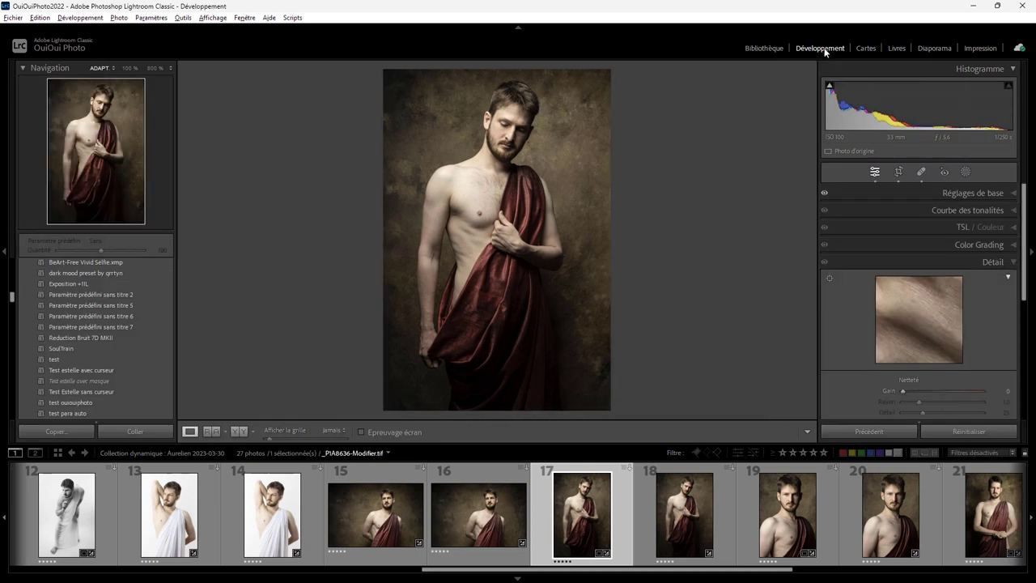
- Create a Personne 1 facial-hair mask and raise its exposure to 0.15
left_click(966, 172)
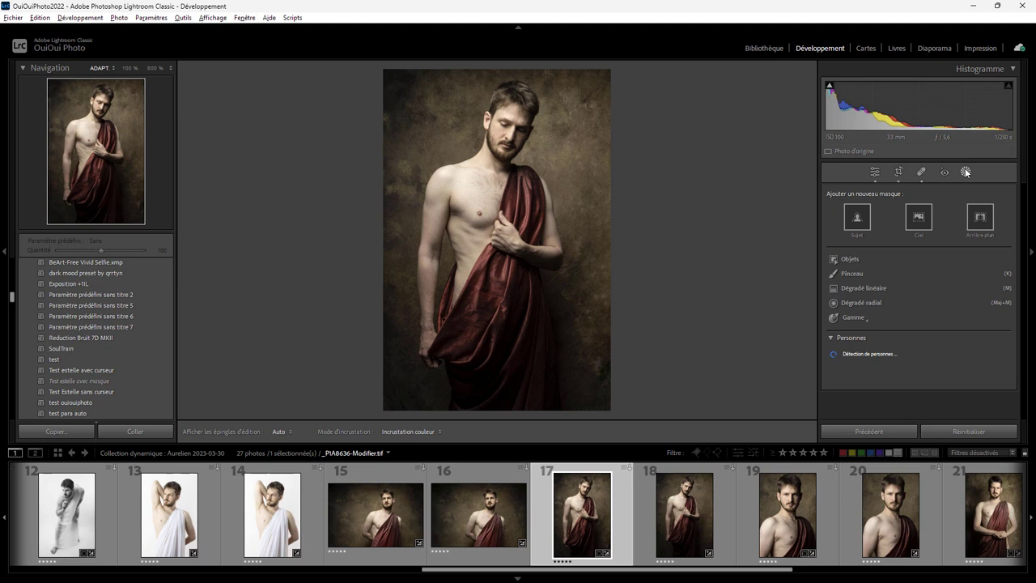
left_click(841, 357)
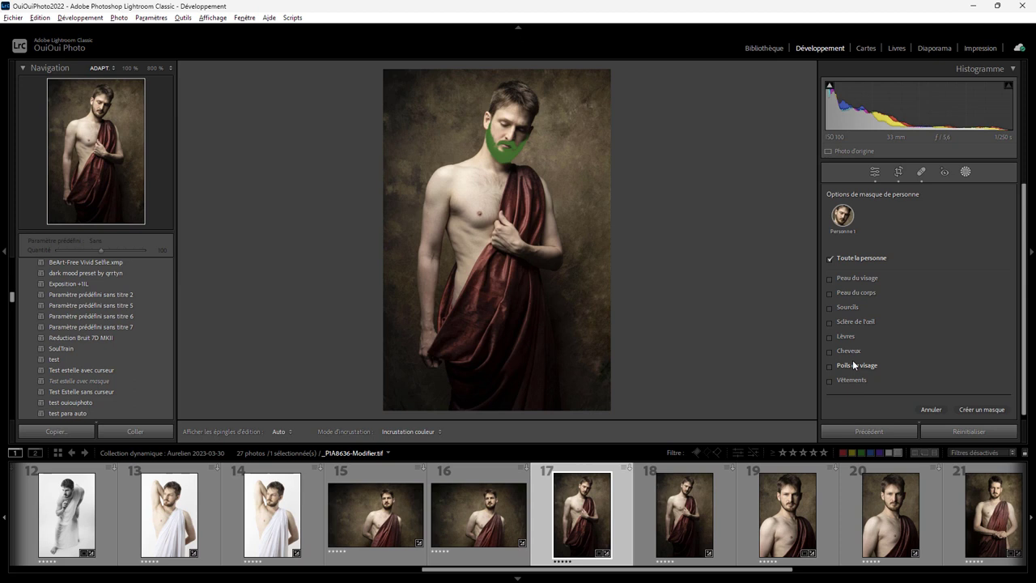
left_click(847, 365)
left_click(981, 409)
mouse_move(940, 279)
left_mouse_down()
mouse_move(902, 285)
mouse_move(962, 278)
mouse_move(918, 279)
mouse_move(937, 281)
left_mouse_up()
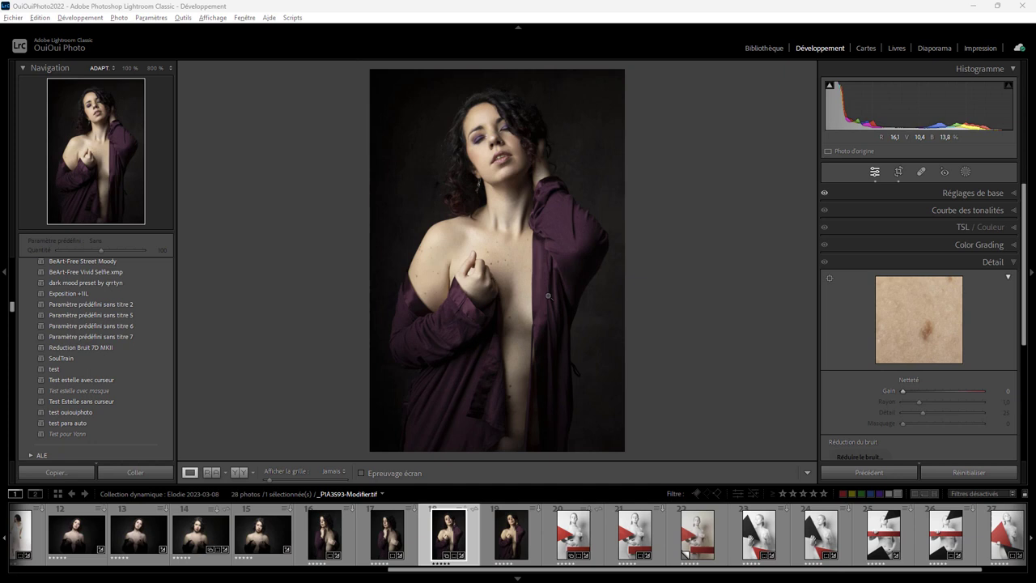
- Create a Personne 1 clothing mask for the woman and raise its exposure to 1.03
left_click(965, 172)
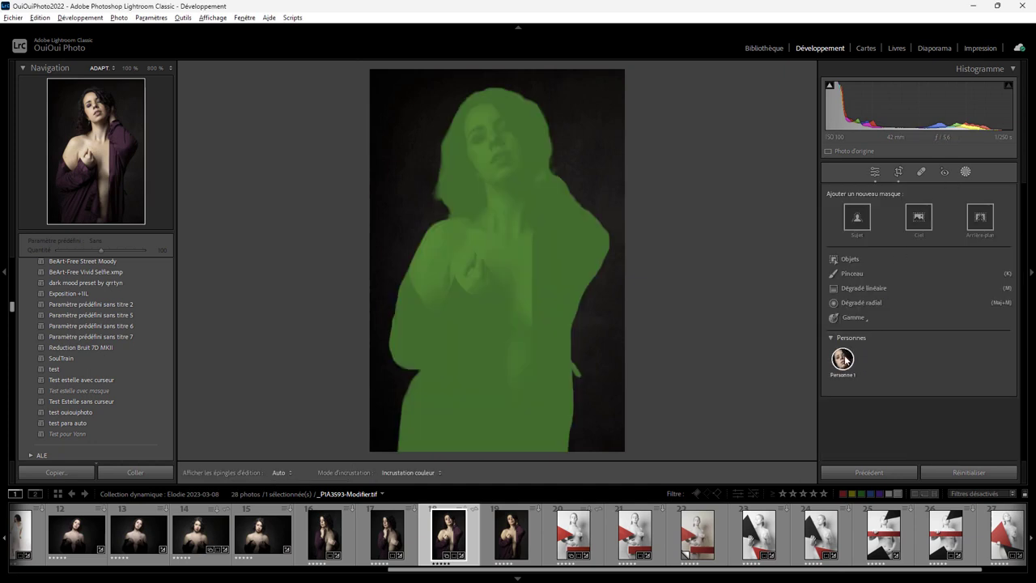
left_click(845, 359)
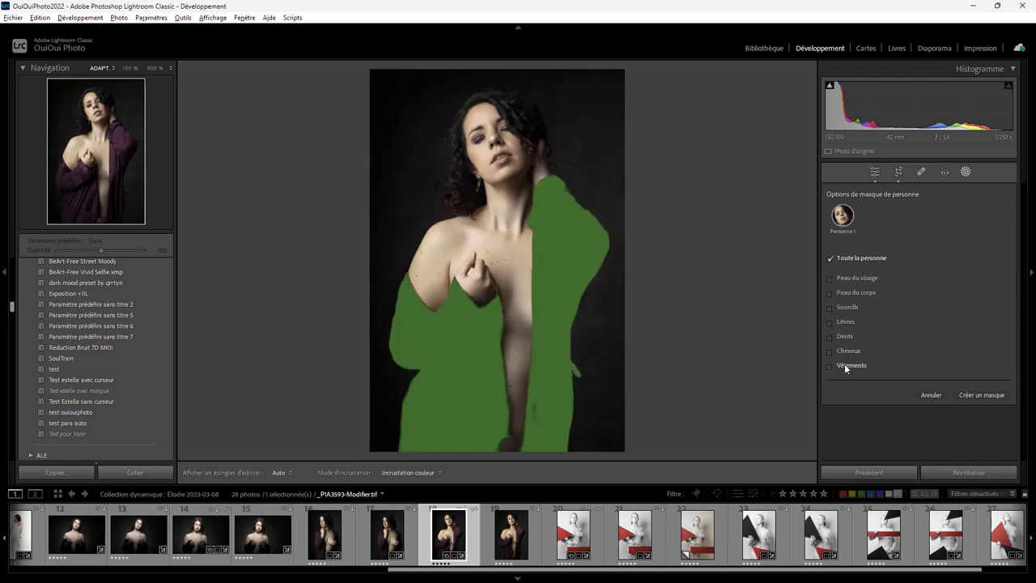
left_click(846, 365)
left_click(984, 395)
left_click_drag(941, 279, 952, 283)
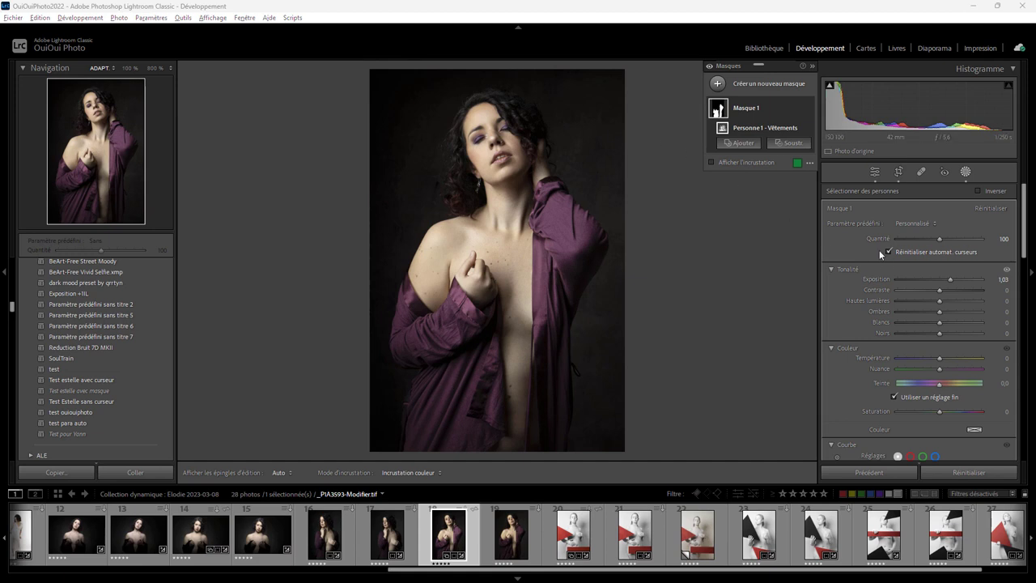
- Collapse the mask's Tonalité, Couleur, Courbe, Présence and Détail groups, then re-expand only Courbe
left_click(832, 269)
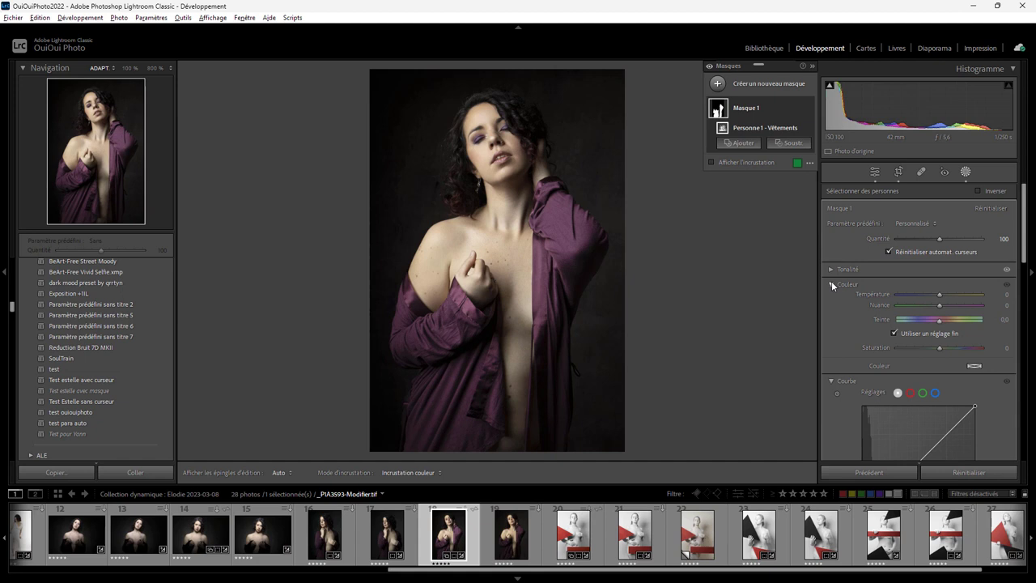
left_click(831, 284)
left_click(831, 300)
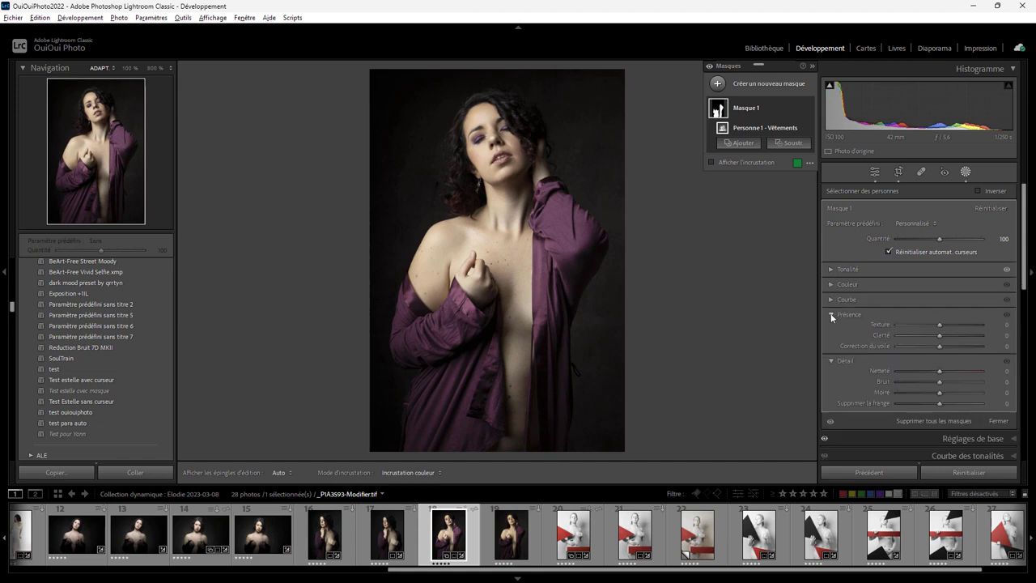
left_click(831, 315)
left_click(831, 330)
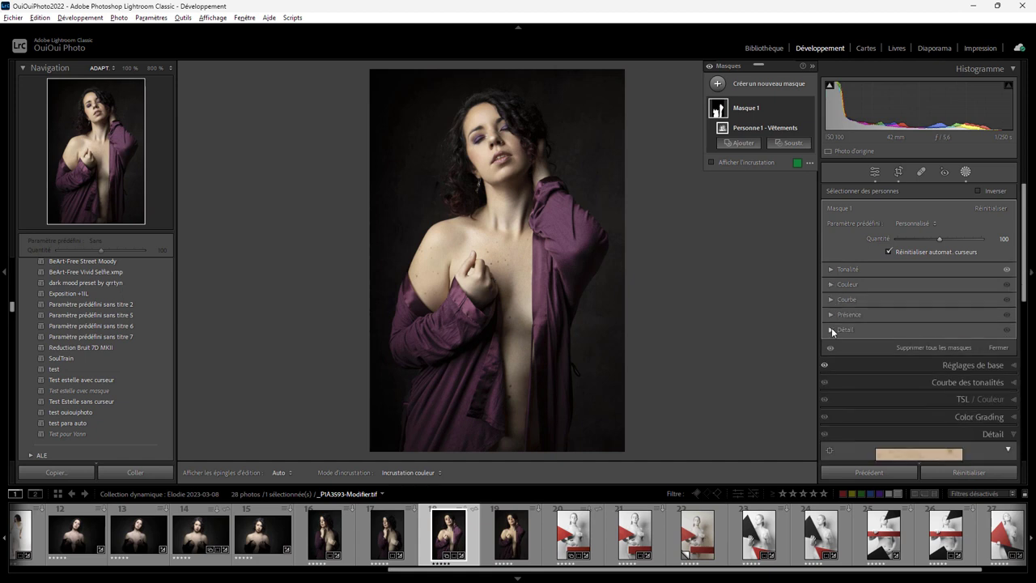
left_click(830, 299)
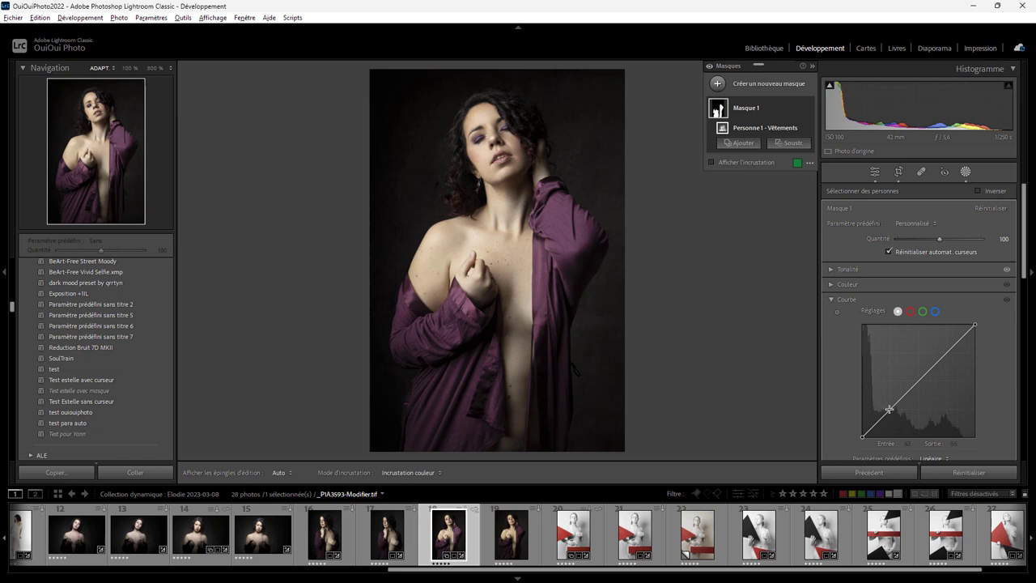
- Shape the shirt mask's tone curve with a midtone point and a raised highlight point
left_click_drag(889, 410, 883, 395)
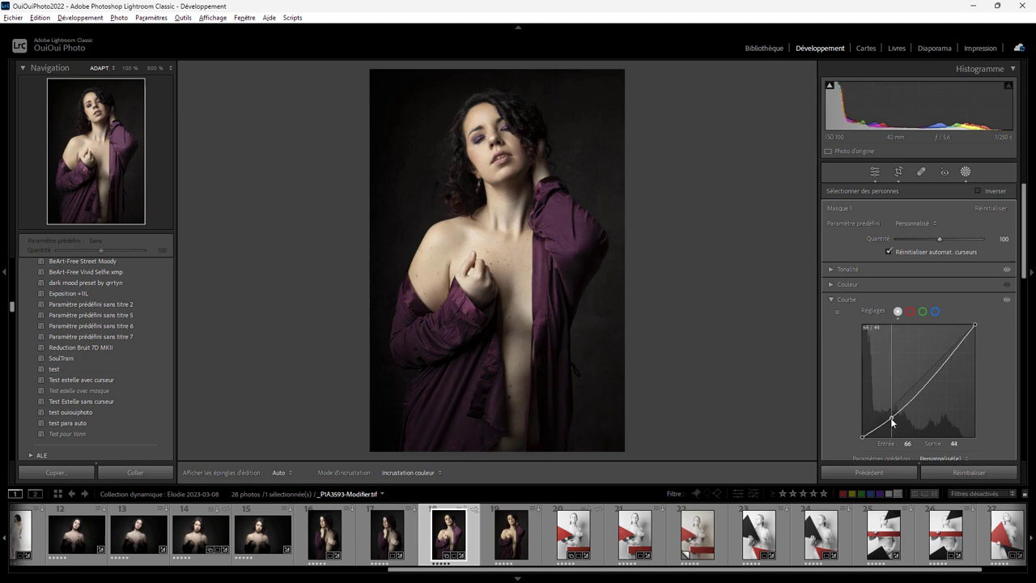
left_click_drag(883, 390, 889, 414)
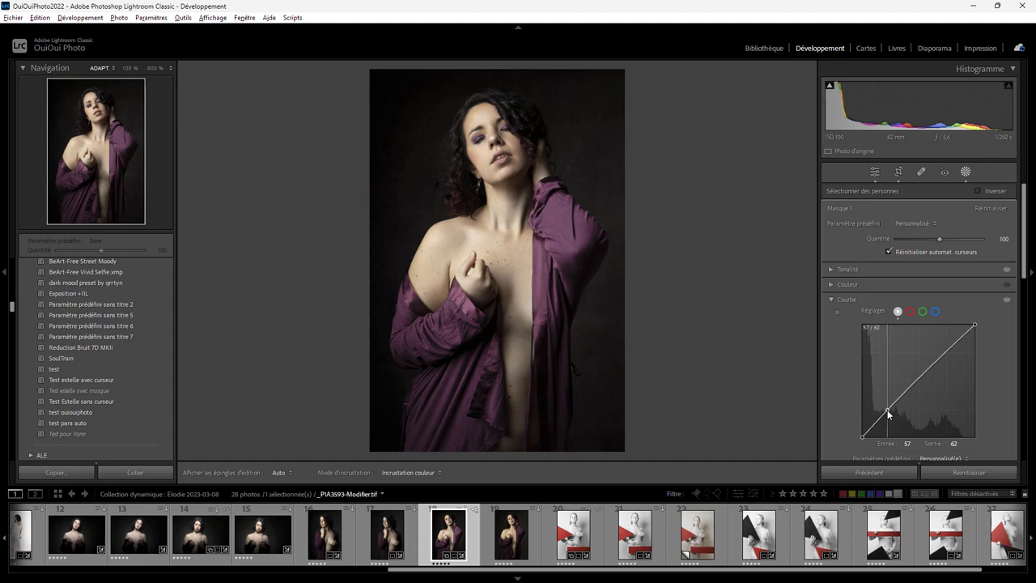
left_click_drag(951, 351, 943, 340)
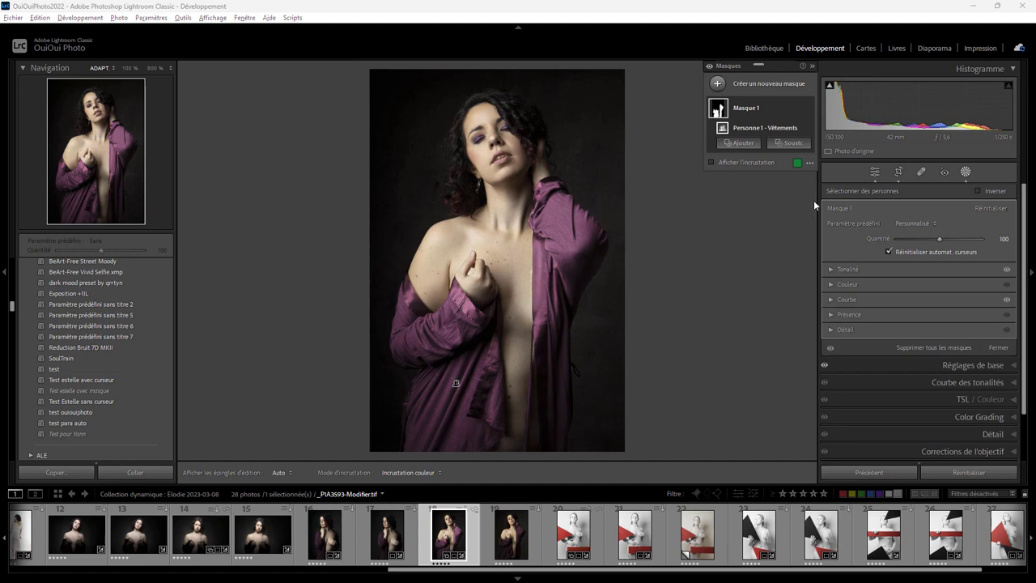
left_click(1007, 269)
- Reset the mask's curve to the Linéaire preset and collapse the Courbe section
left_click(831, 300)
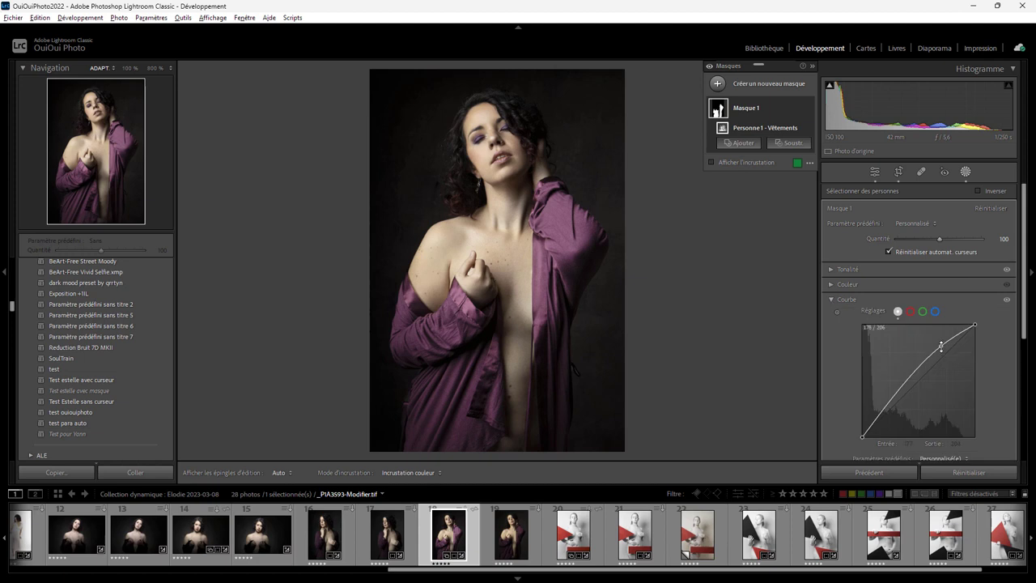
scroll(1024, 349, "down", 1)
scroll(1023, 349, "down", 1)
left_click(944, 420)
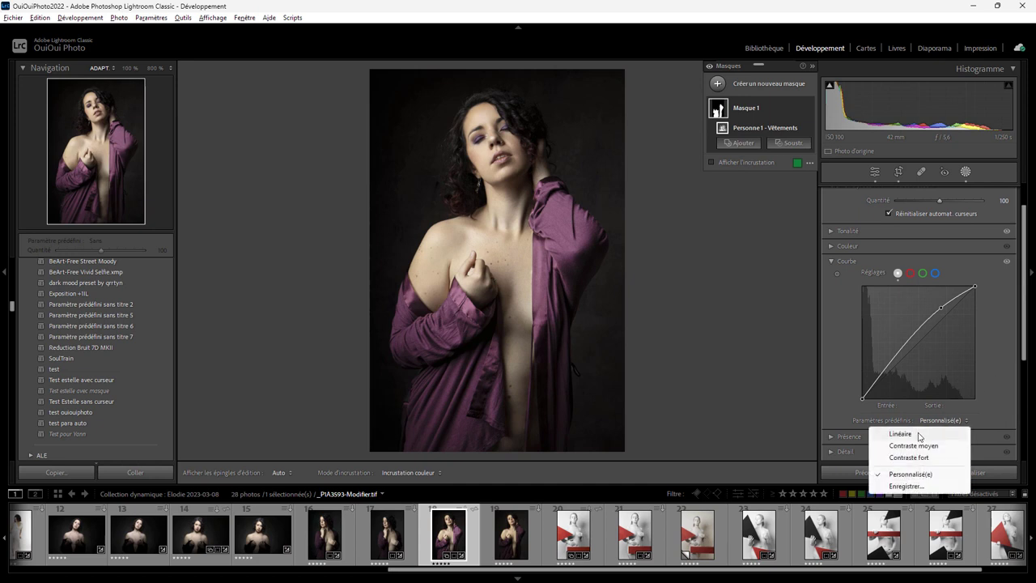
left_click(919, 435)
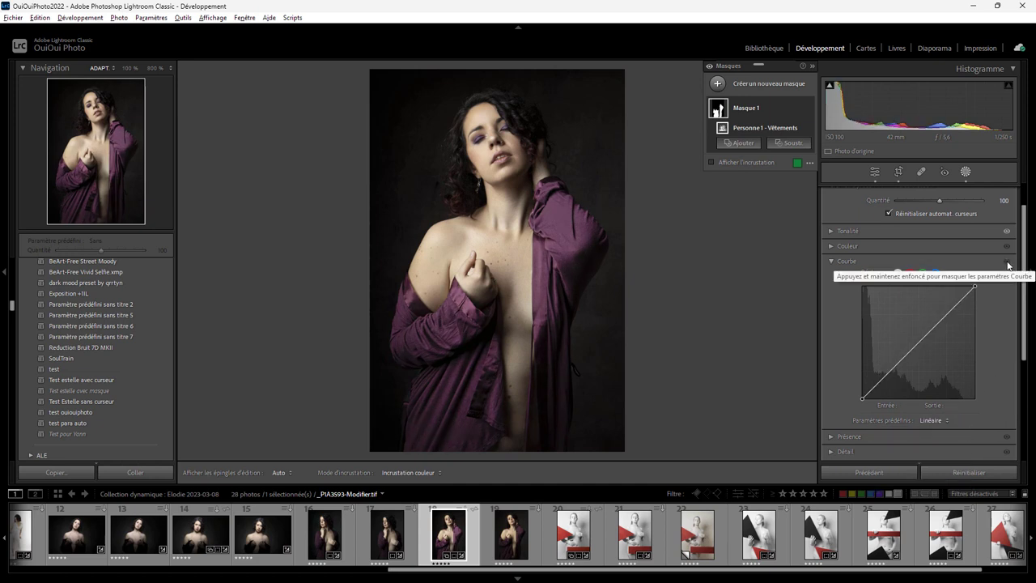
left_click(832, 260)
- Leave the Masques panel for the standard Edit slider panels
left_click(874, 171)
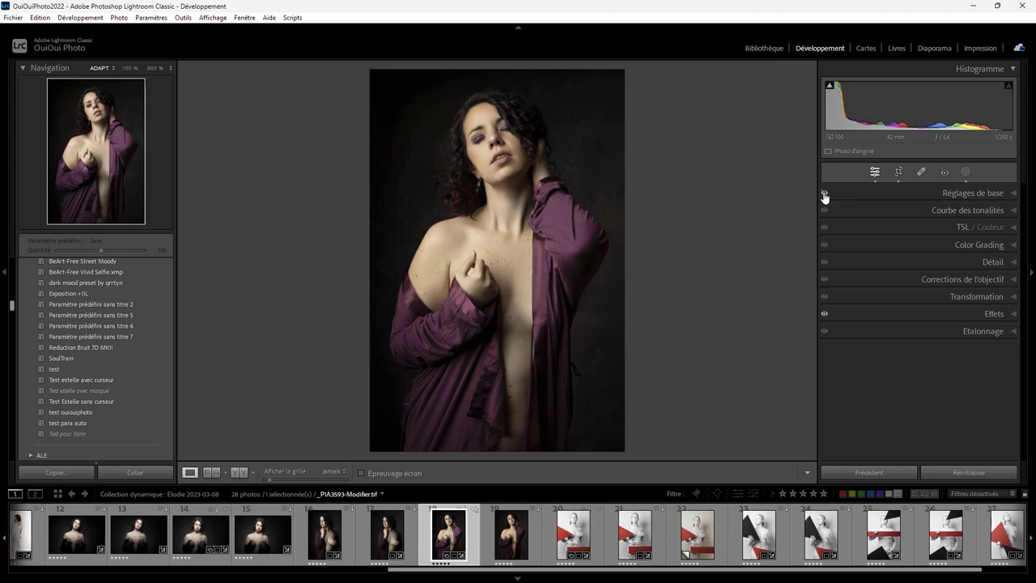
left_click(1013, 194)
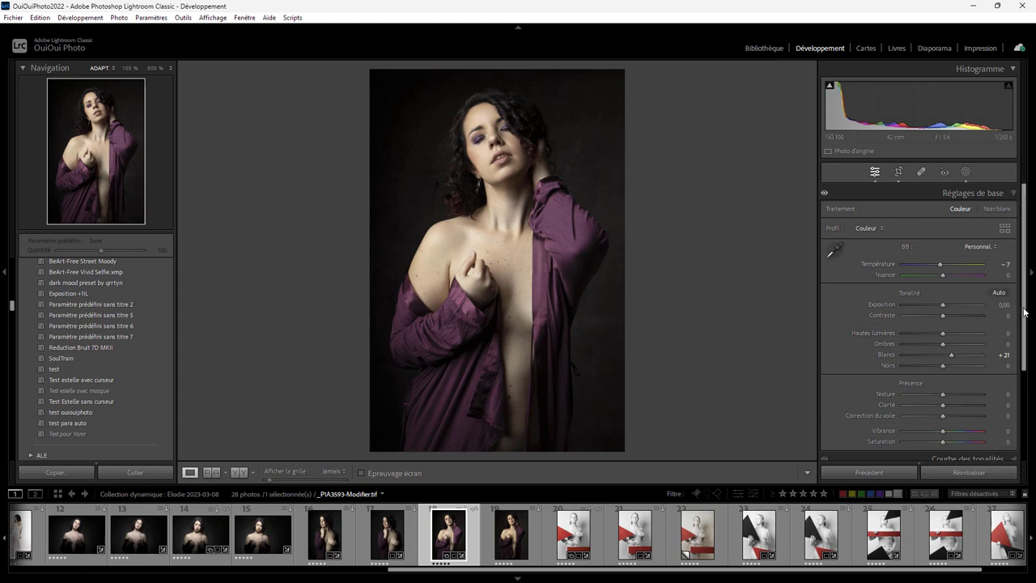
scroll(1025, 316, "down", 2)
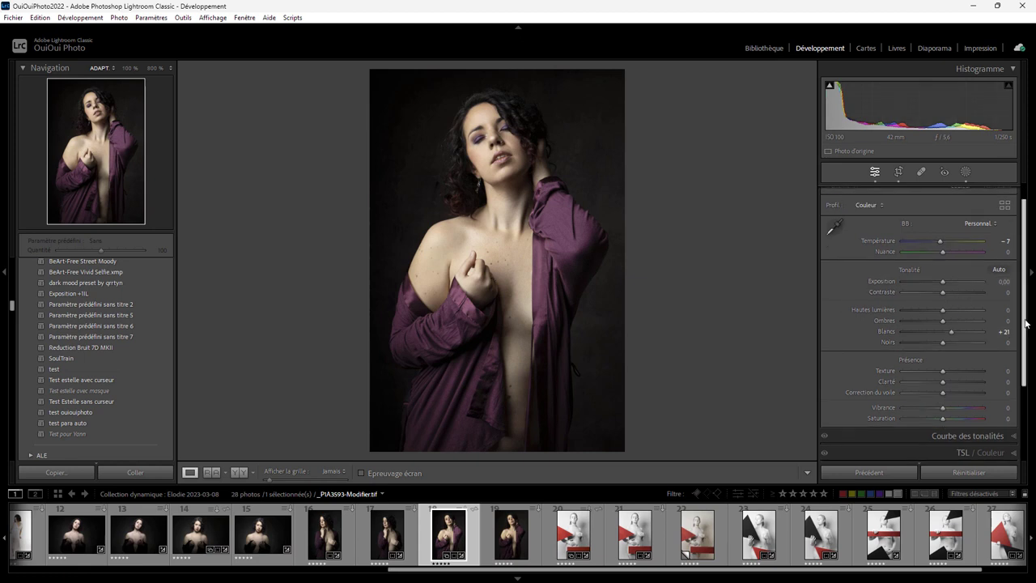
scroll(1026, 323, "up", 1)
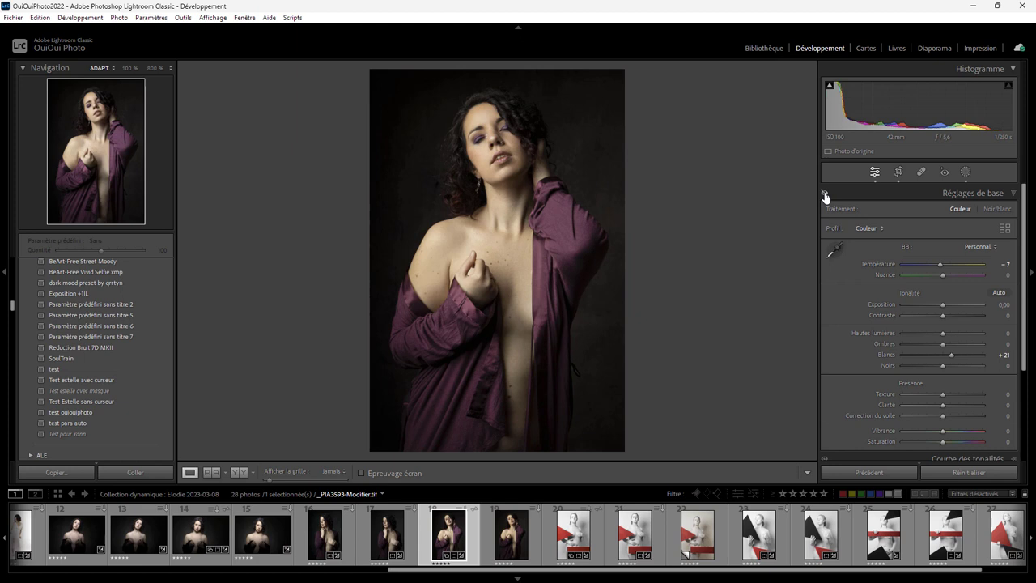
mouse_move(824, 193)
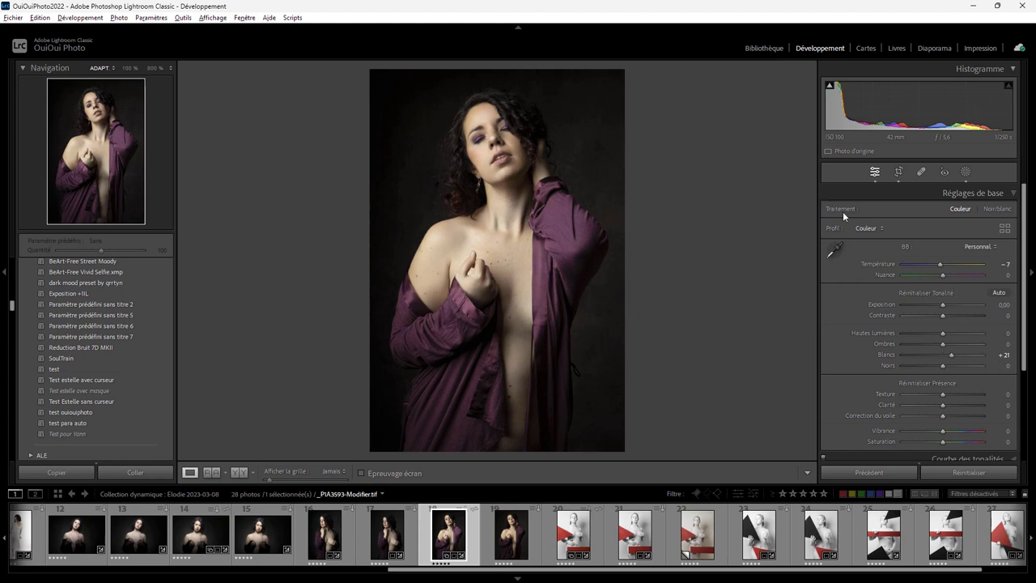
left_click(1018, 194)
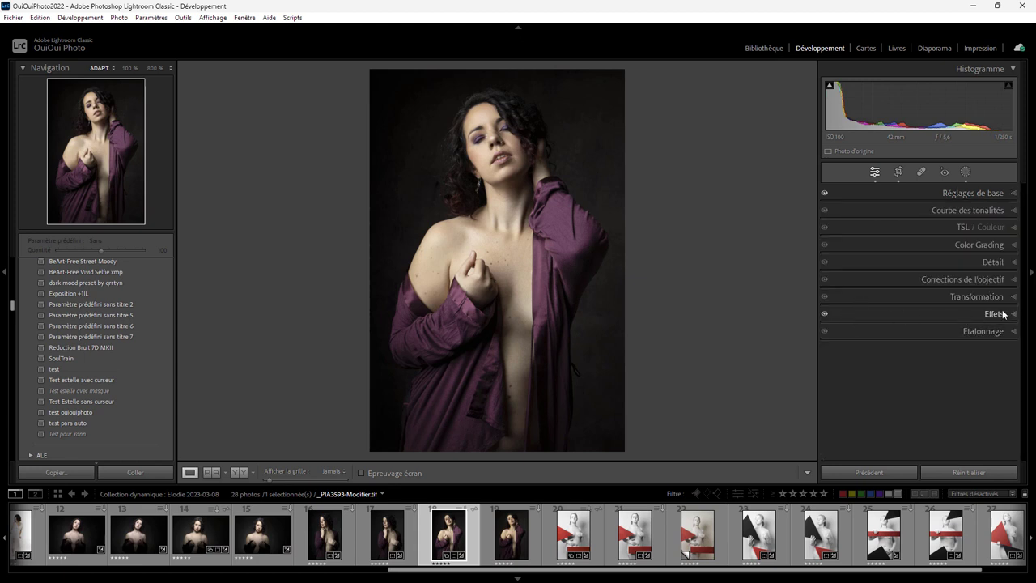
left_click(824, 315)
key("alt")
left_click(1015, 245)
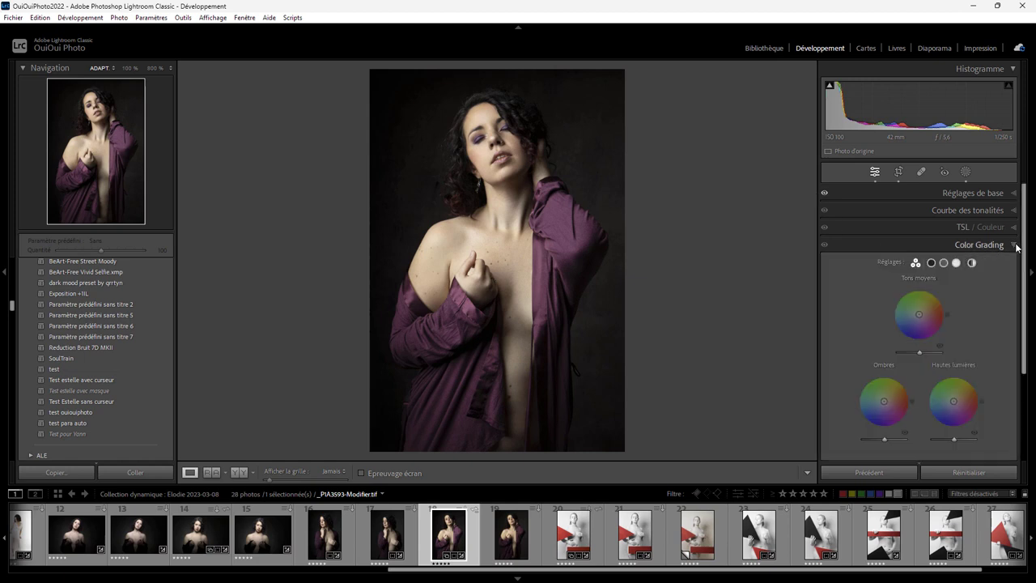
right_click(876, 243)
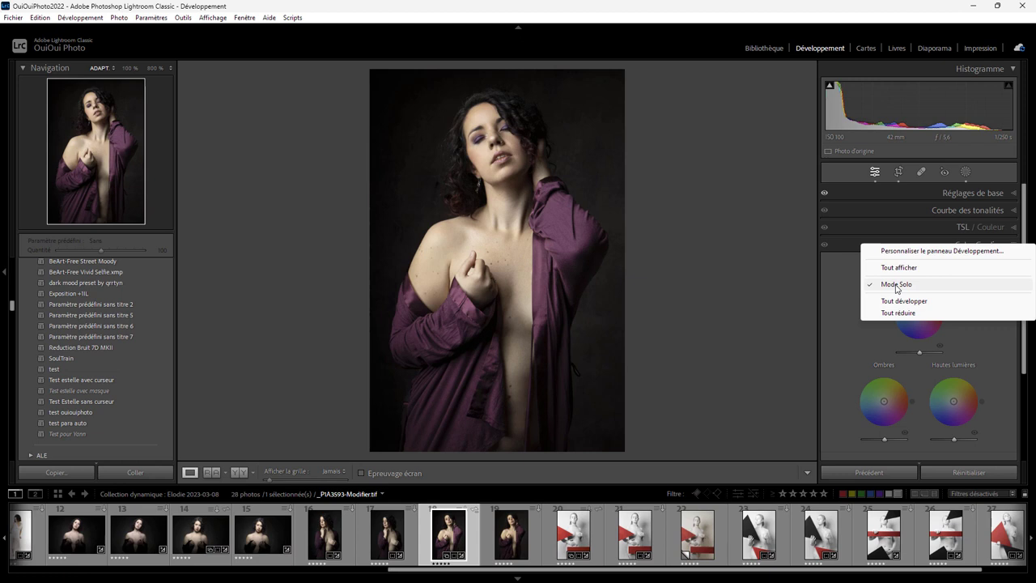
left_click(899, 312)
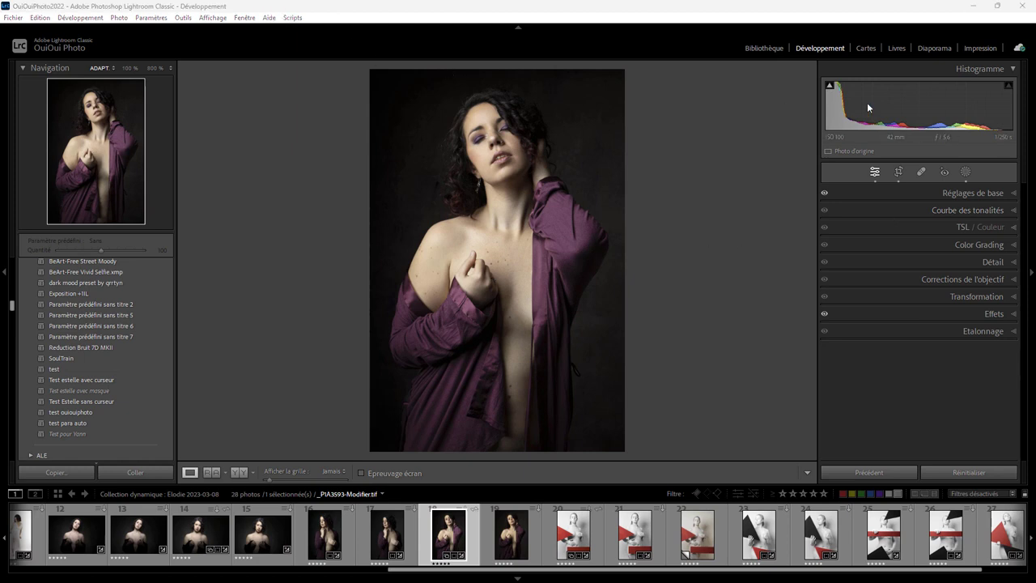
- Open Préférences on Edition externe and keep Adobe Photoshop 2023 as the Photoshop version
left_click(34, 18)
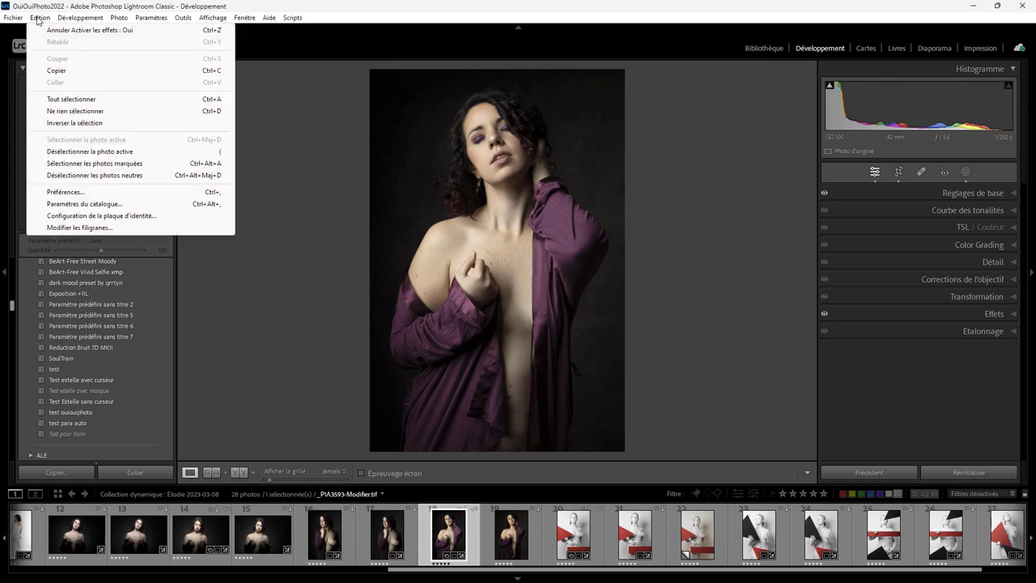
left_click(80, 191)
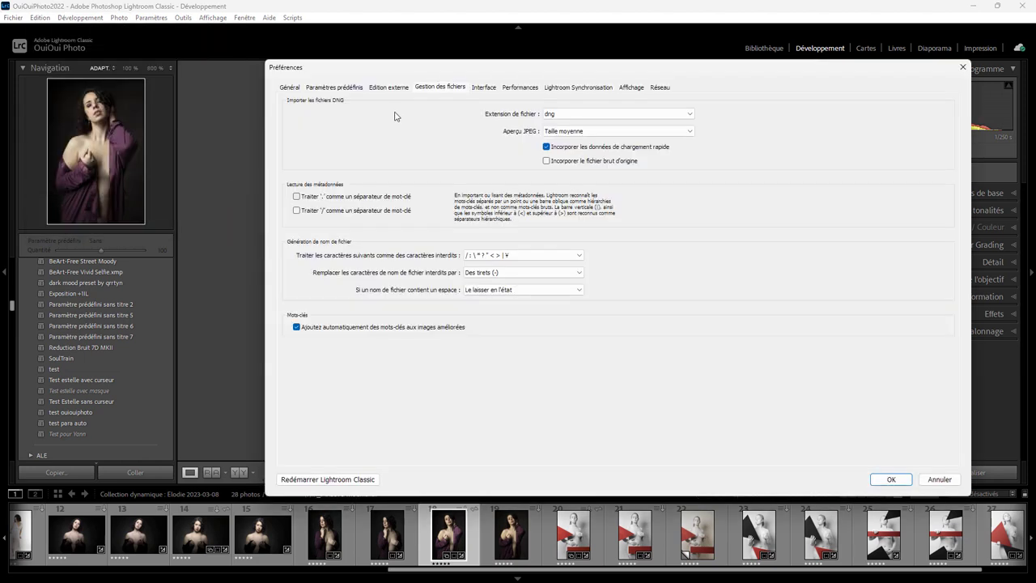
left_click(388, 87)
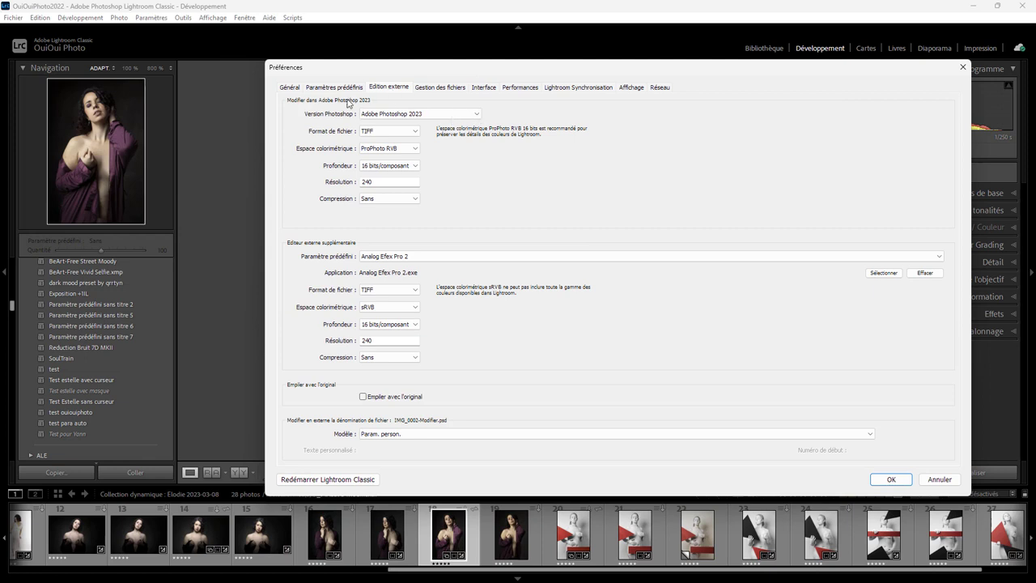
left_click(477, 115)
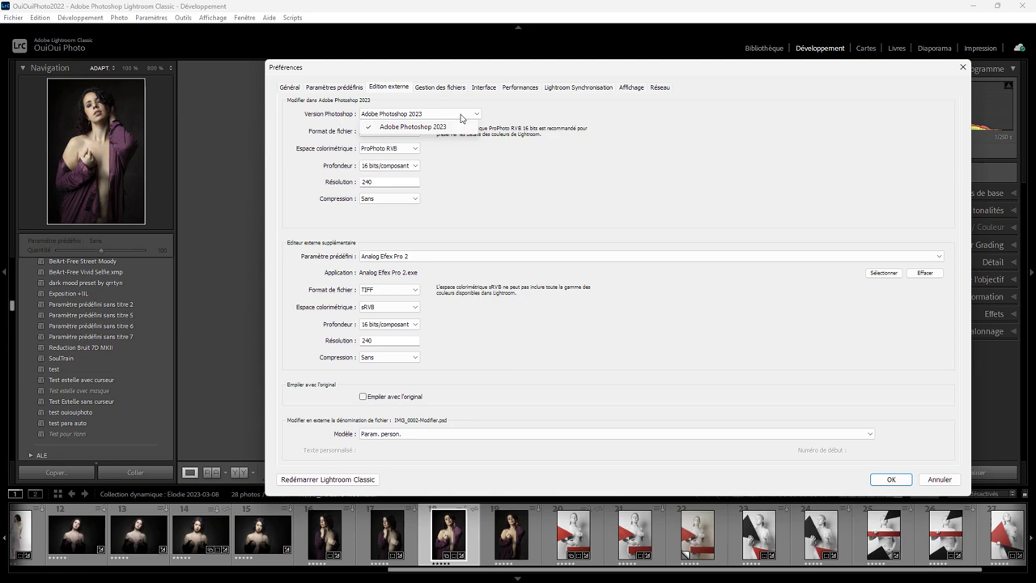
left_click(472, 167)
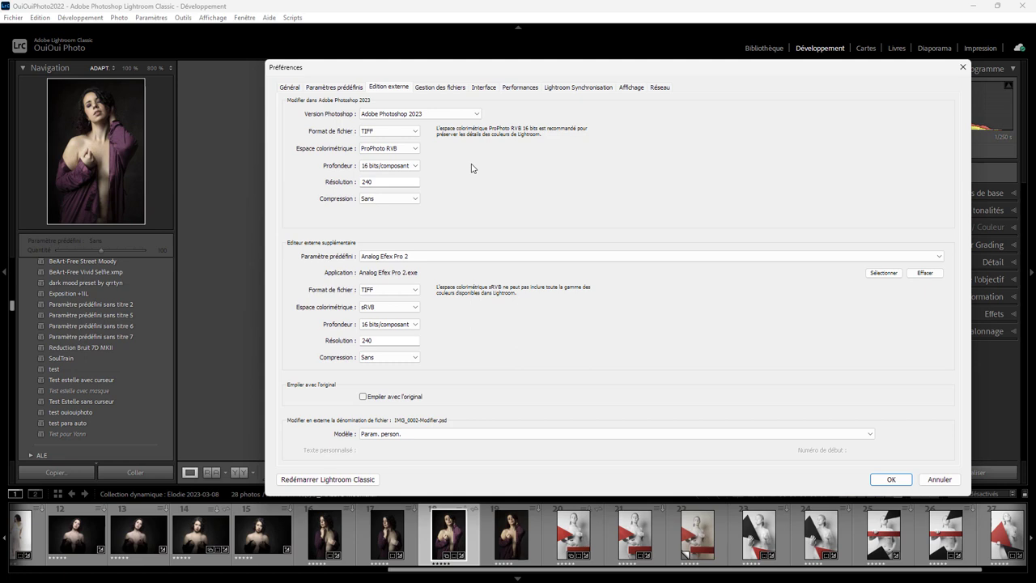
left_click(437, 51)
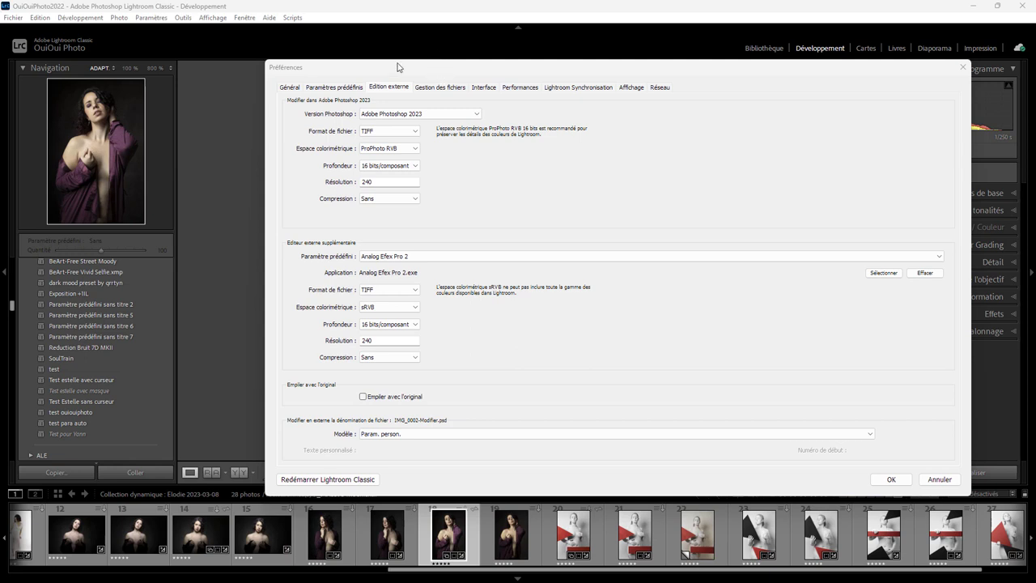
- Close Préférences and reopen Masking to show the portrait's existing Masque 1
key("Return")
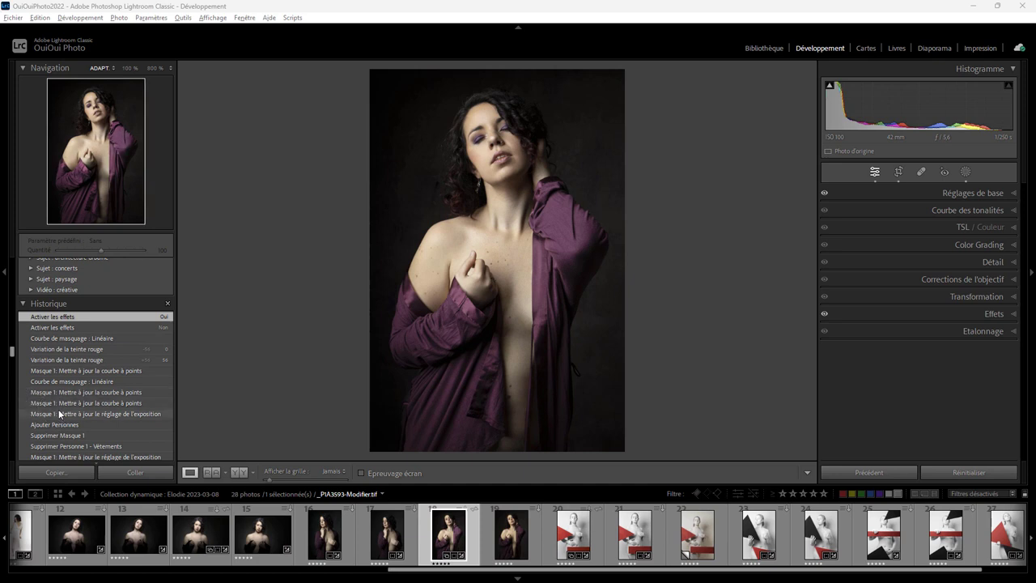
left_click(967, 171)
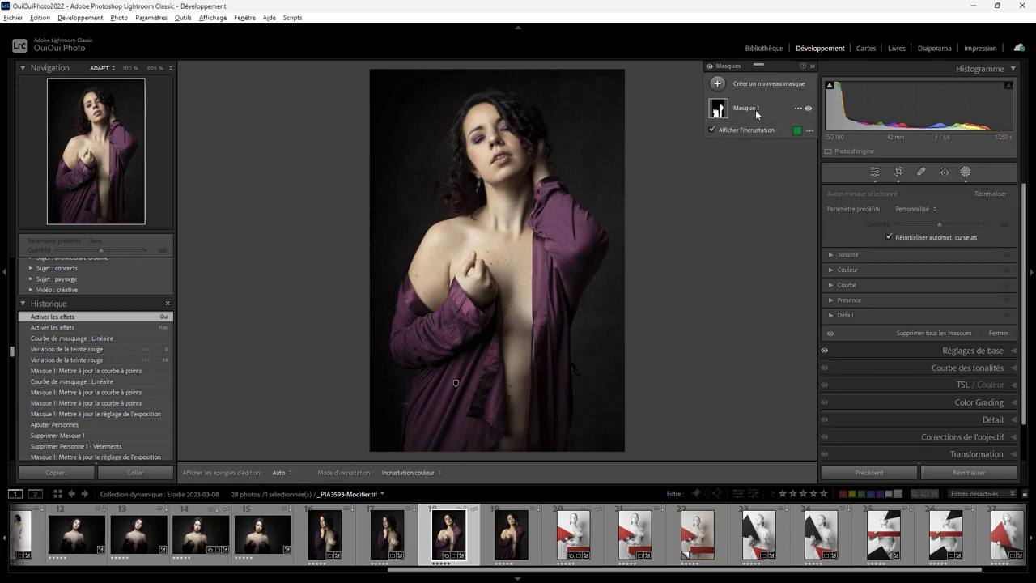
- Paint a new brush mask across the woman's chest and set its Exposition to 1,74
left_click(718, 84)
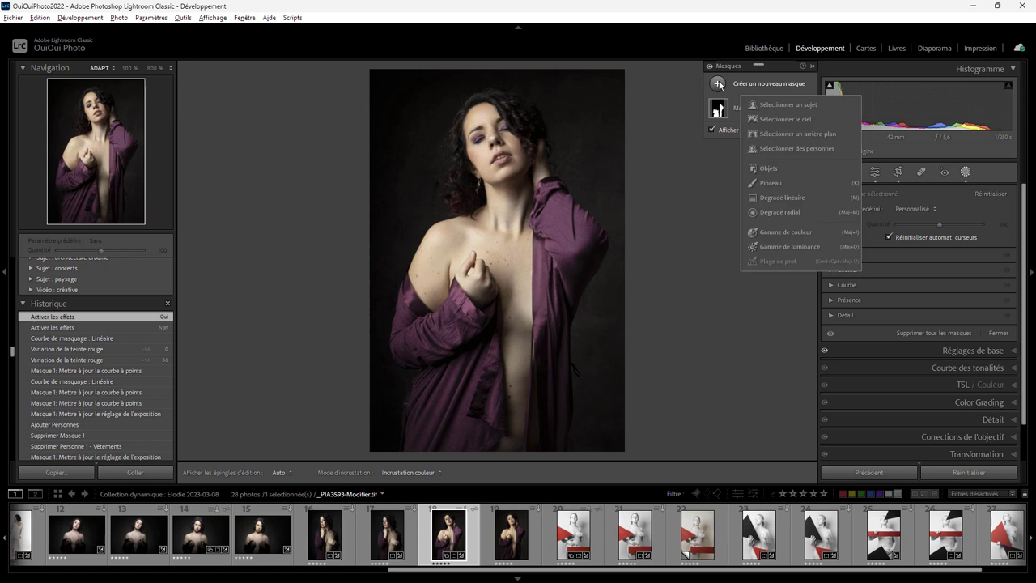
left_click(782, 183)
mouse_move(454, 280)
left_mouse_down()
mouse_move(486, 252)
mouse_move(526, 282)
mouse_move(541, 327)
left_mouse_up()
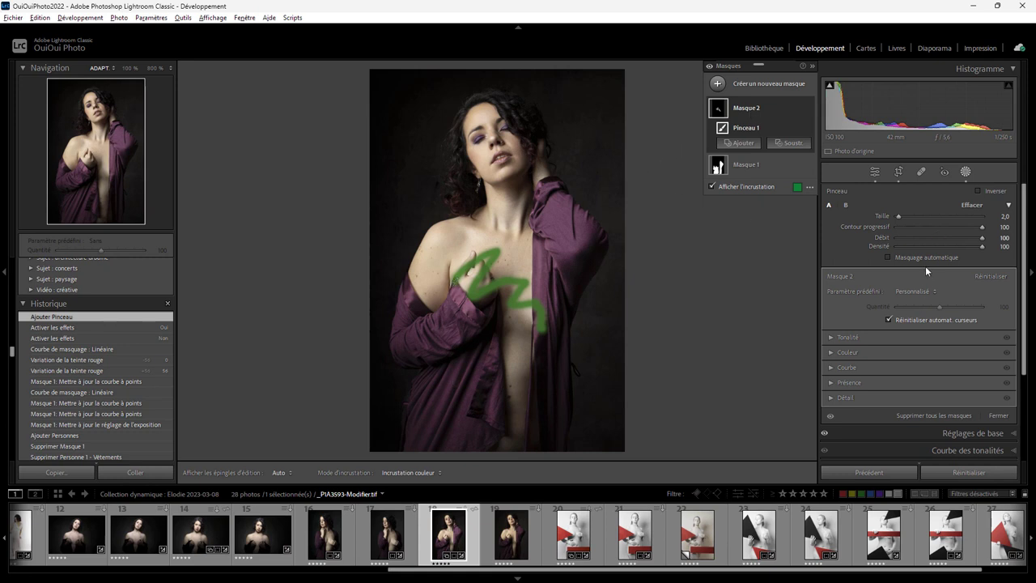
left_click(830, 338)
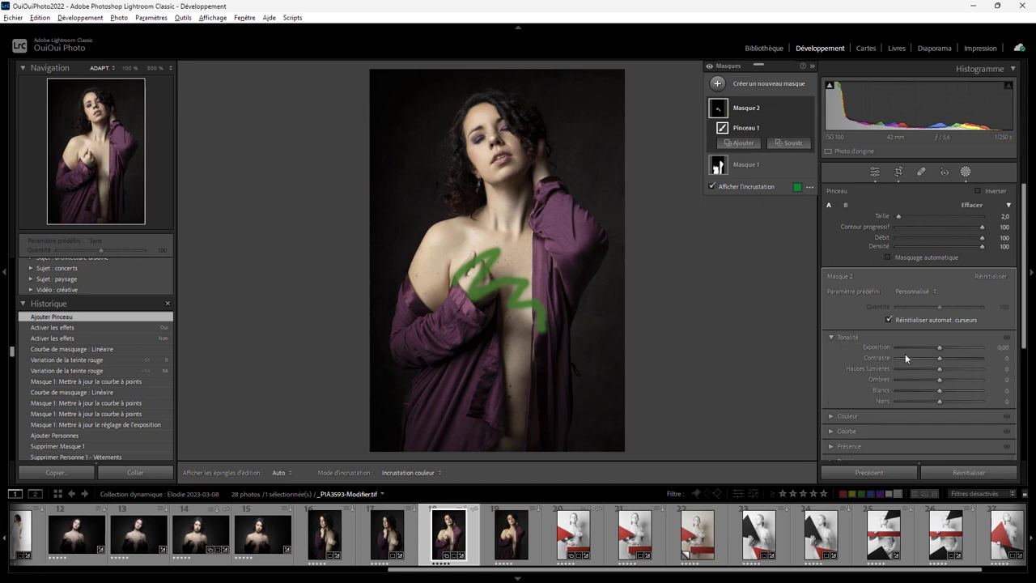
left_click_drag(942, 346, 954, 348)
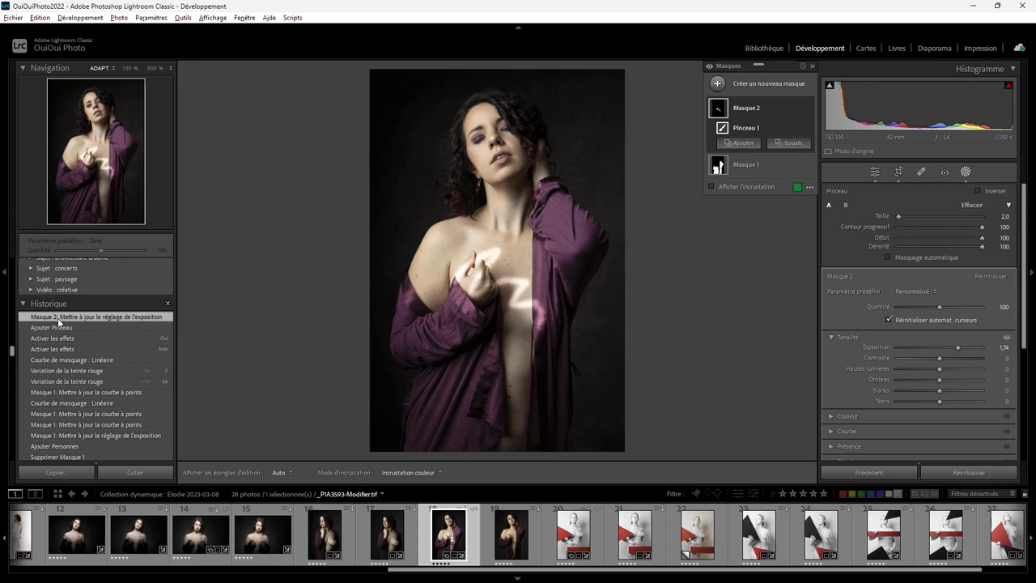